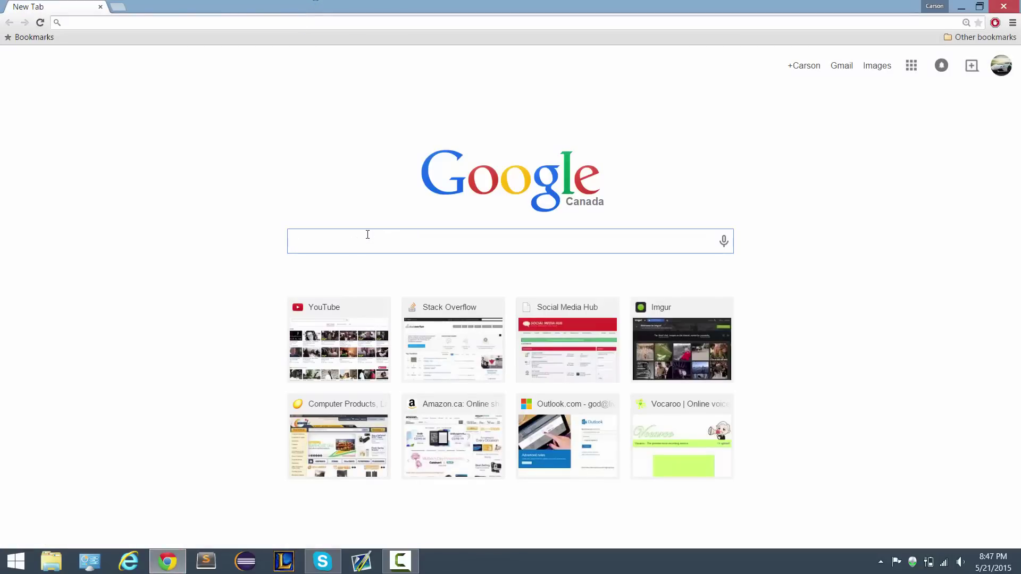
Search for 'double driver' and download its zip from Softpedia's US mirror
{"action": "type", "text": "double driver"}
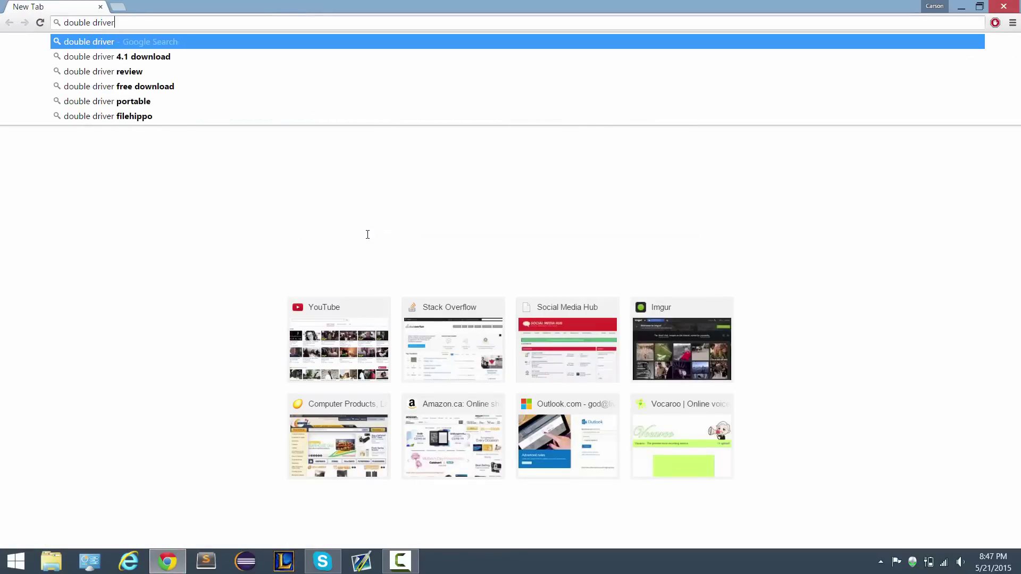
{"action": "key", "text": "Return"}
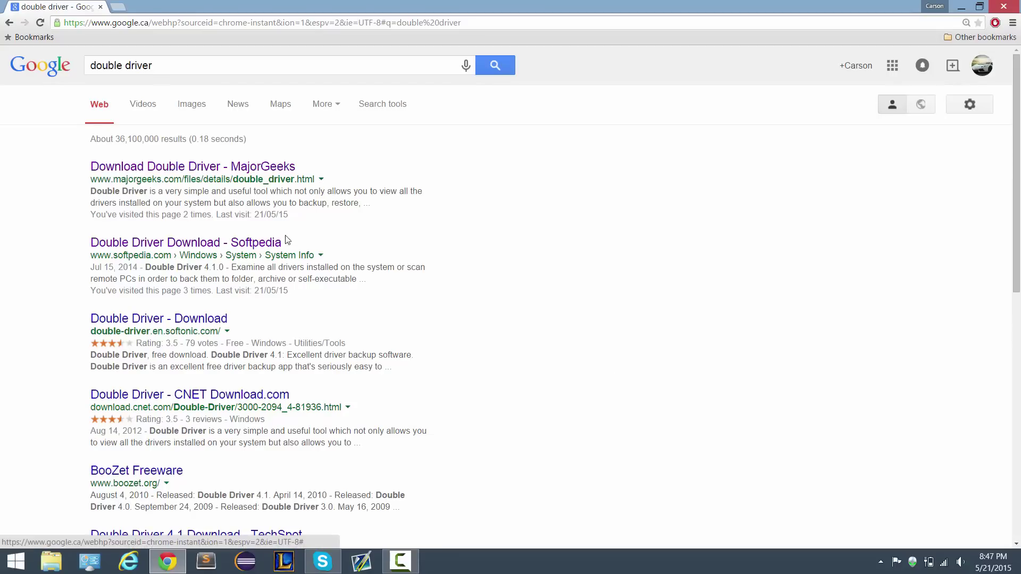
{"action": "left_click", "coordinate": [281, 244]}
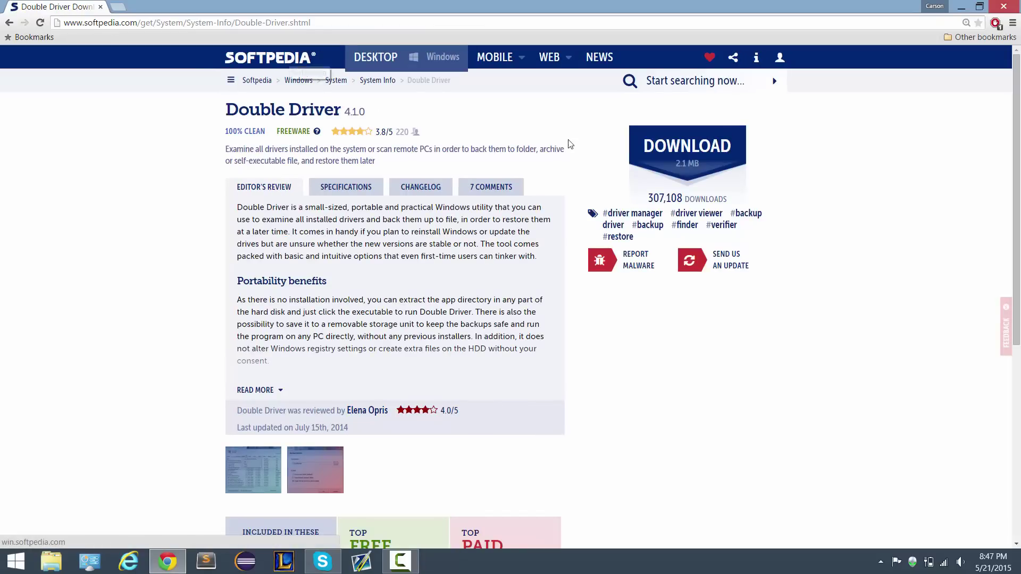
{"action": "left_click", "coordinate": [683, 151]}
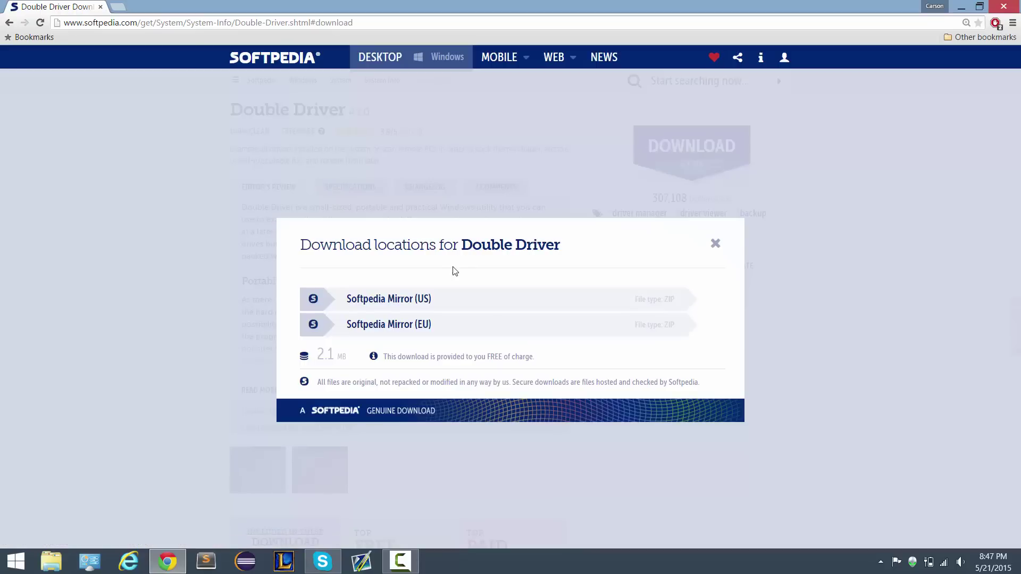
{"action": "left_click", "coordinate": [418, 307]}
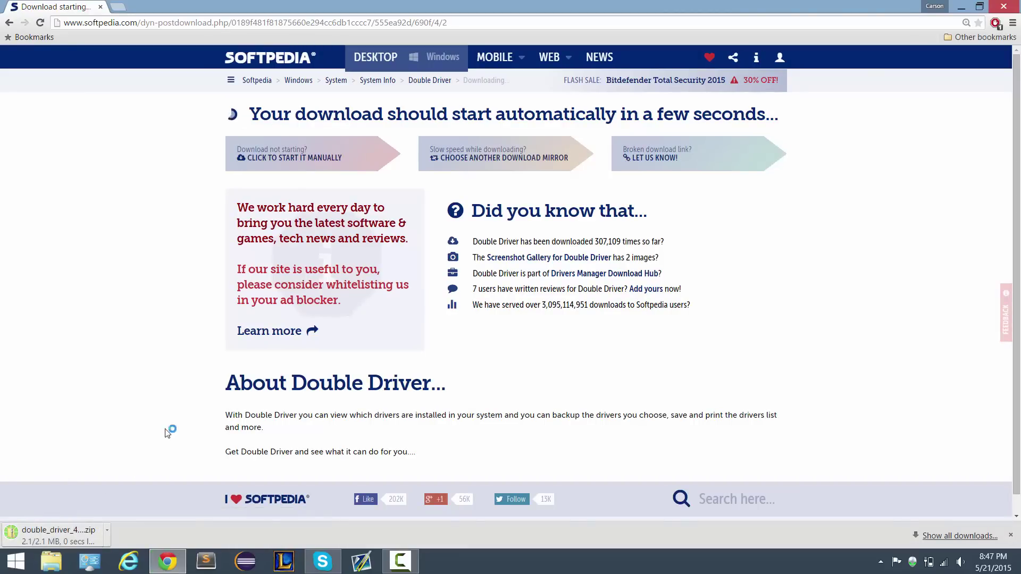
Open the downloaded zip's Double Driver folder and launch dd.exe from inside it
{"action": "left_click", "coordinate": [69, 538]}
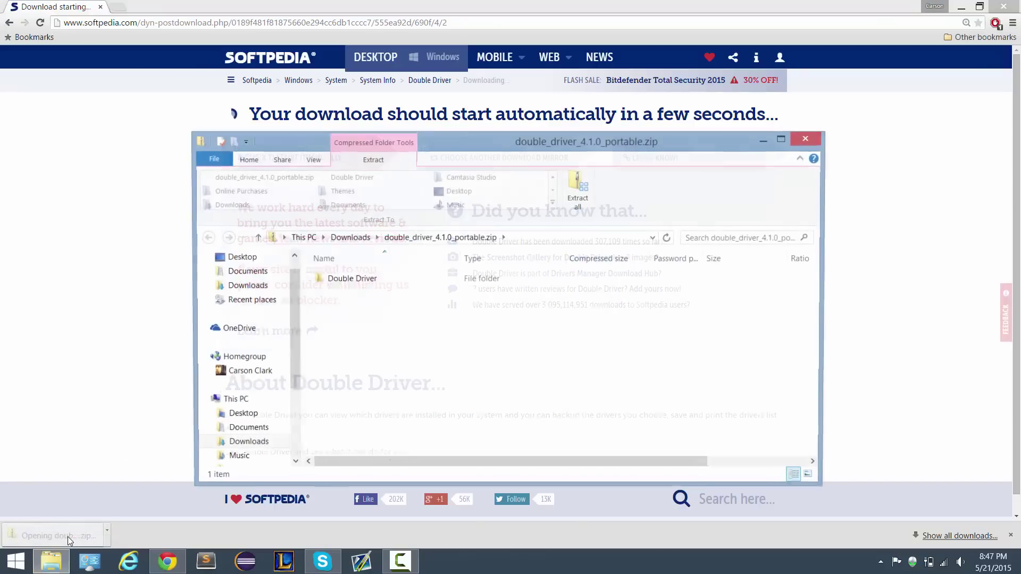
{"action": "double_click", "coordinate": [366, 282]}
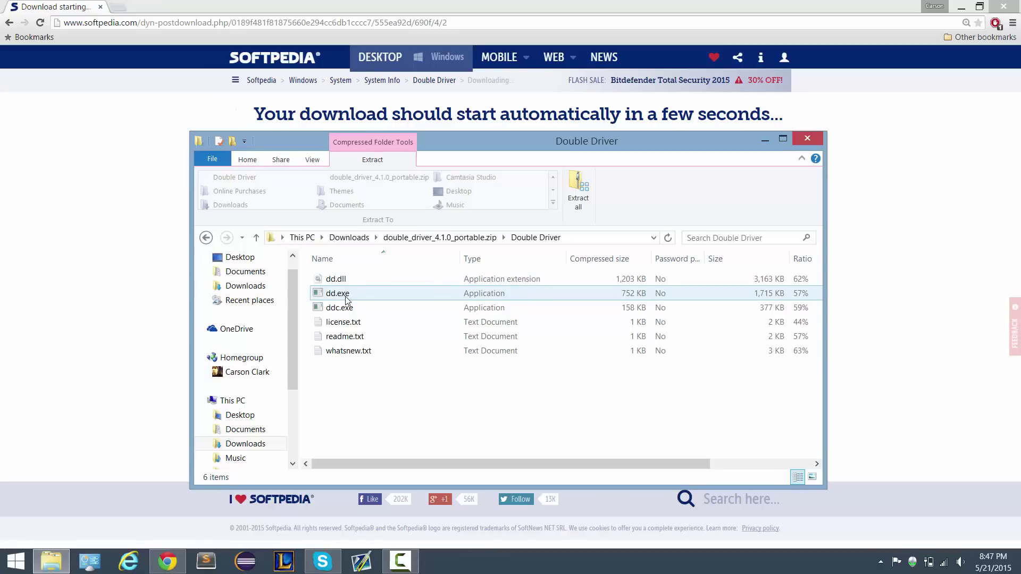
{"action": "double_click", "coordinate": [346, 301]}
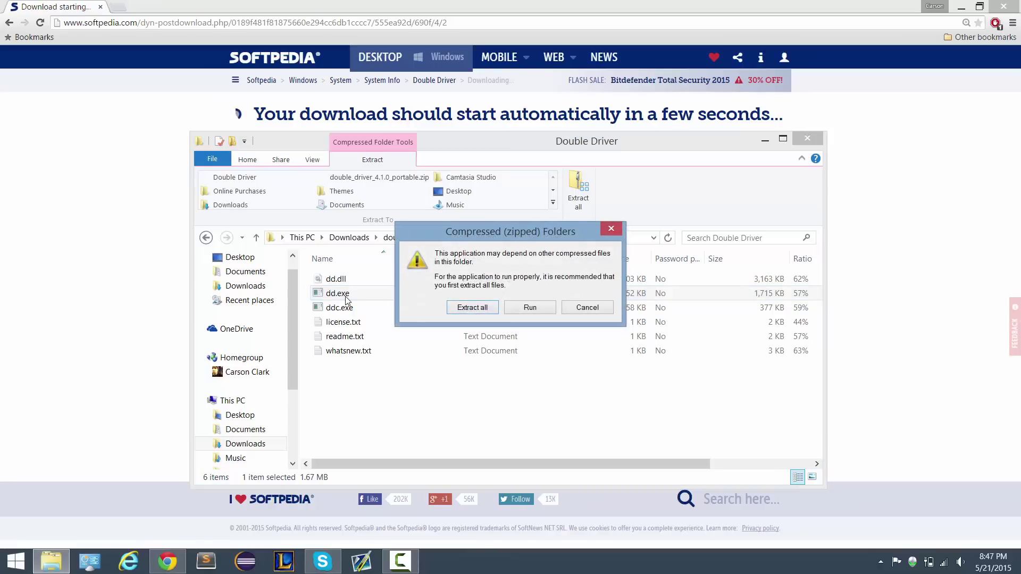
Run dd.exe without extracting, then scan the current system's drivers on the Backup tab
{"action": "left_click", "coordinate": [527, 316]}
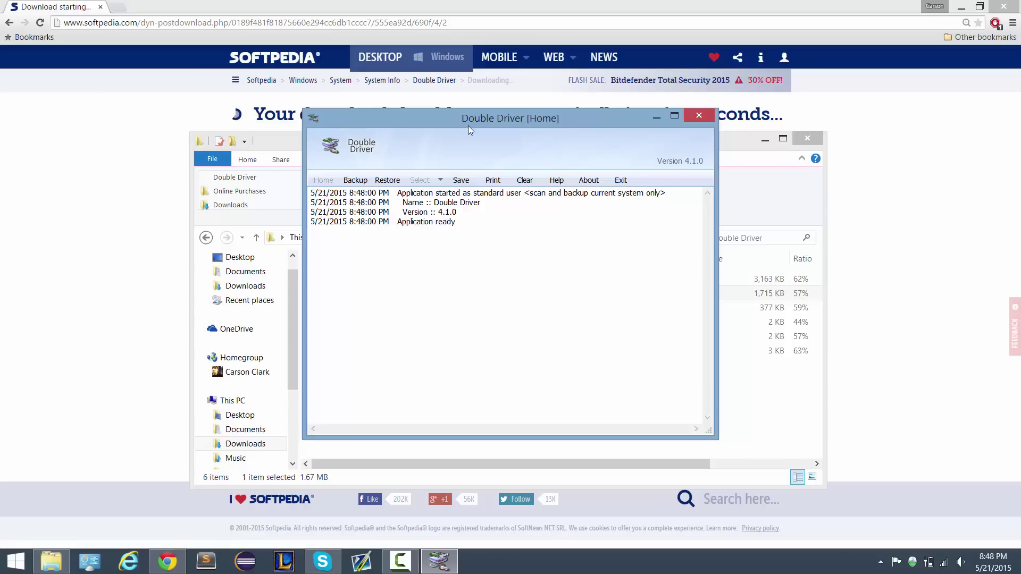
{"action": "left_click", "coordinate": [359, 181]}
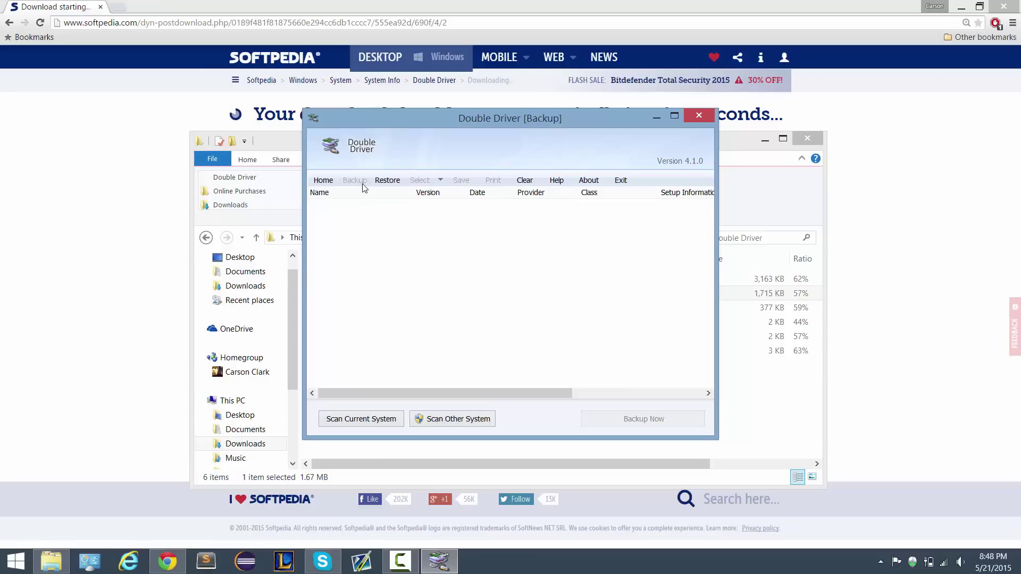
{"action": "left_click", "coordinate": [355, 419]}
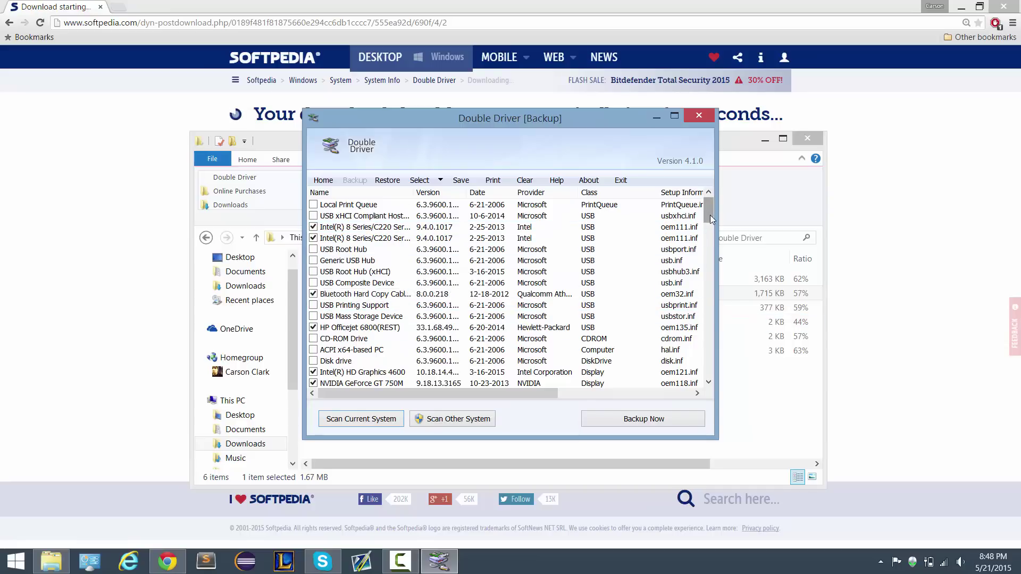
Back up the checked drivers to WINDOWS 8 (E:) as the destination folder
{"action": "left_click", "coordinate": [623, 423]}
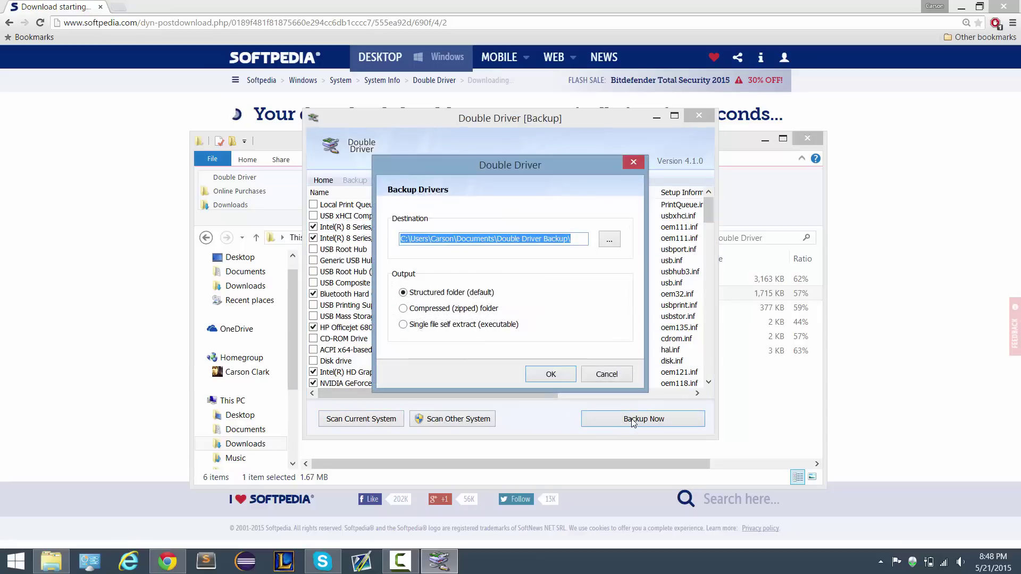
{"action": "left_click", "coordinate": [614, 240]}
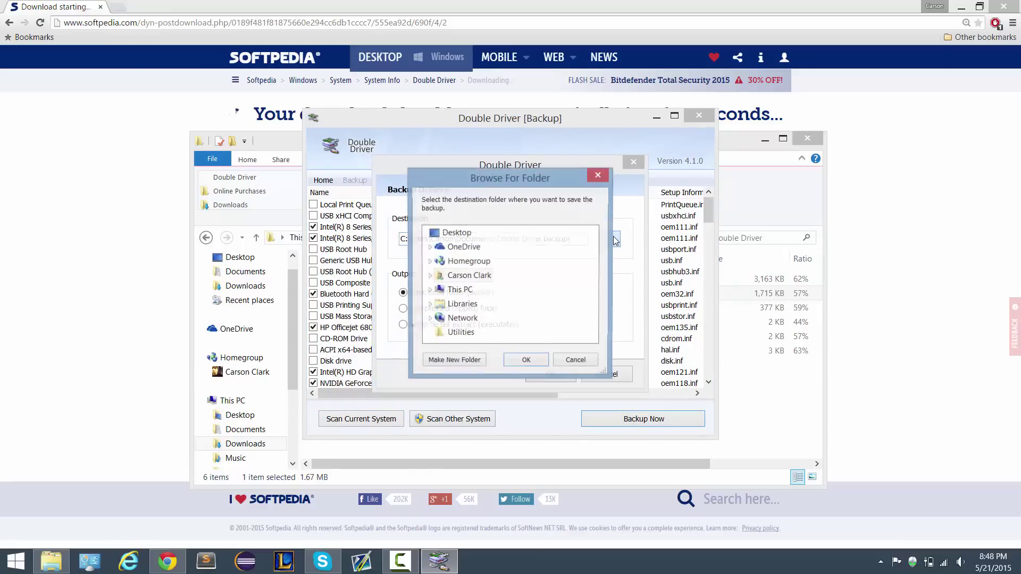
{"action": "left_click", "coordinate": [431, 290]}
{"action": "scroll", "coordinate": [592, 290], "scroll_direction": "down", "scroll_amount": 1}
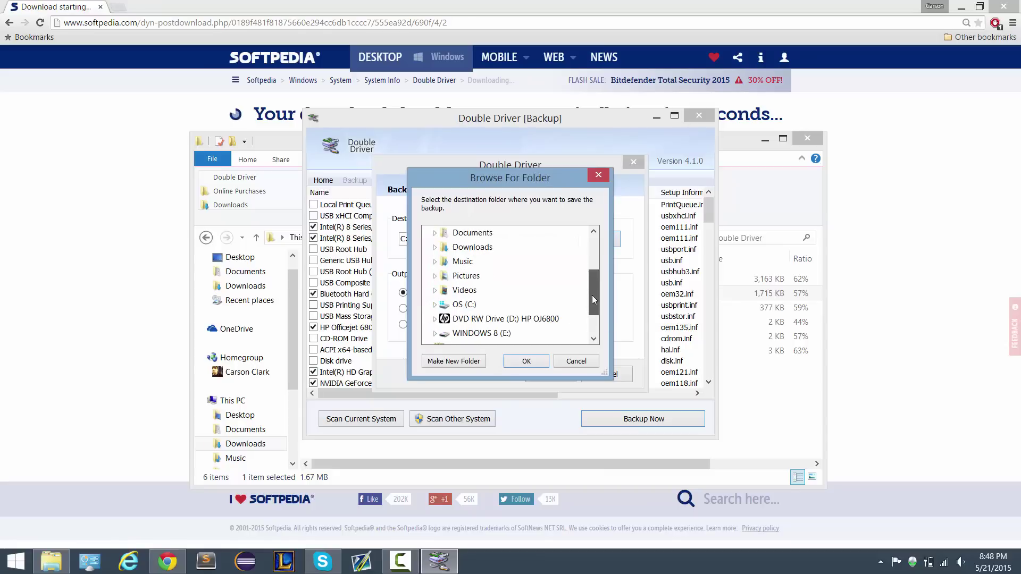
{"action": "left_click", "coordinate": [481, 333]}
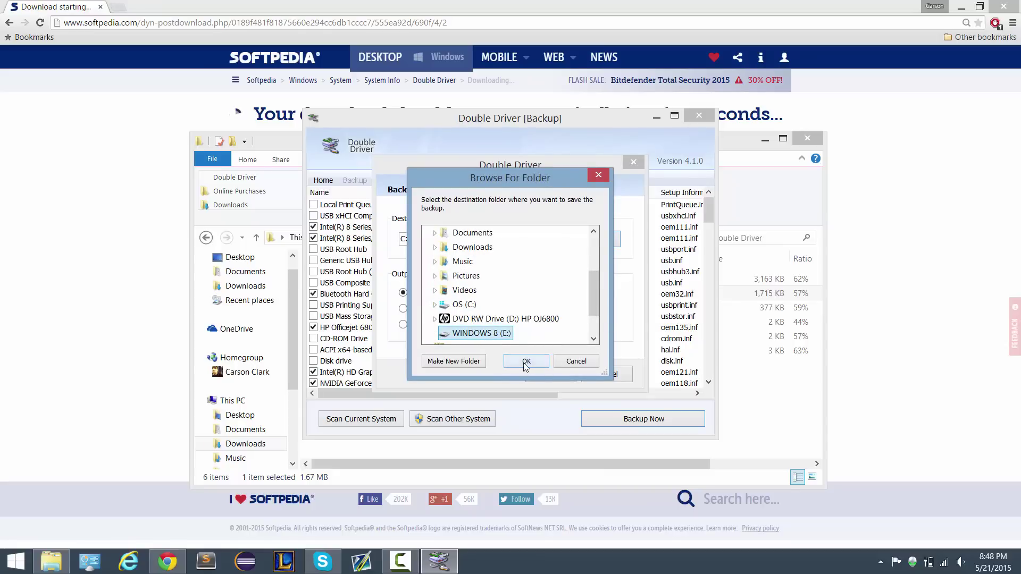
{"action": "left_click", "coordinate": [525, 363]}
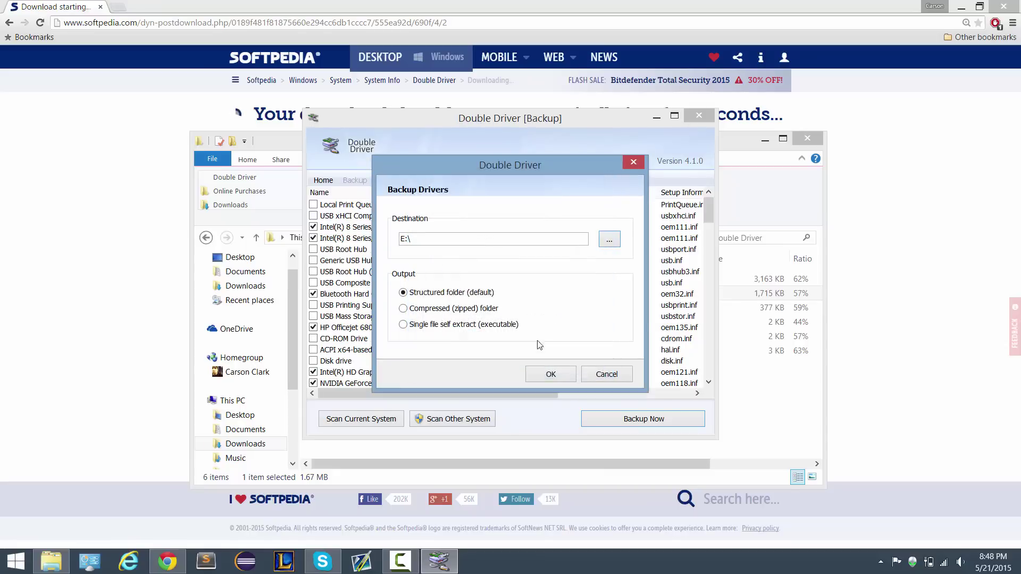
{"action": "left_click", "coordinate": [551, 377]}
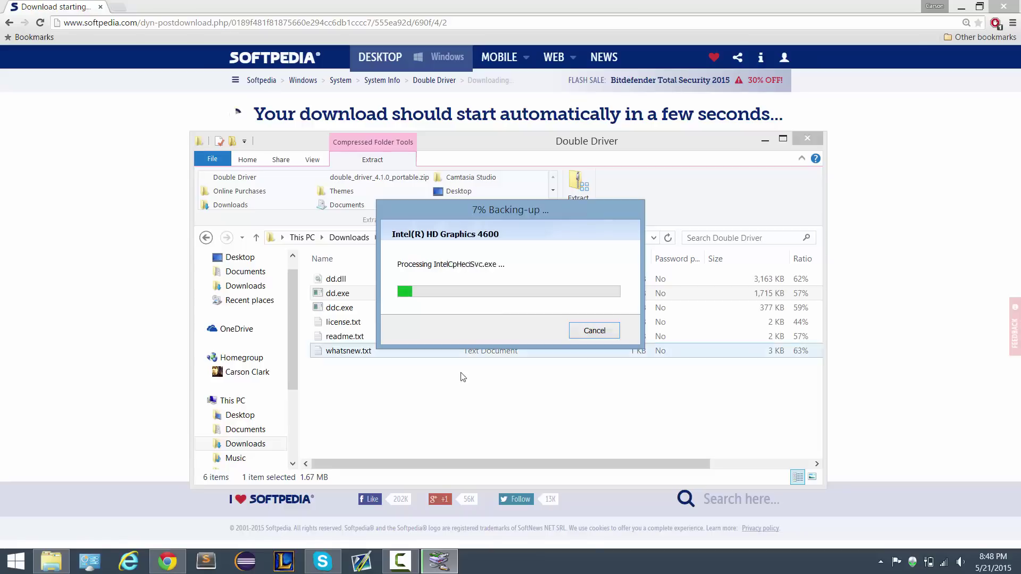
Bring the backup progress window back into view and dismiss the success message
{"action": "left_click", "coordinate": [439, 561]}
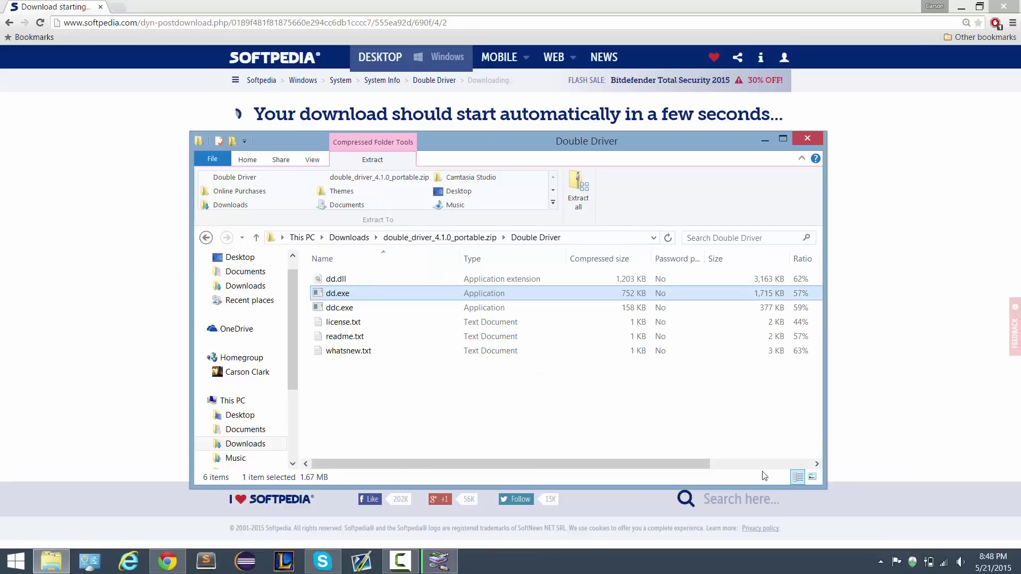
{"action": "left_click", "coordinate": [439, 560]}
{"action": "left_click", "coordinate": [402, 561]}
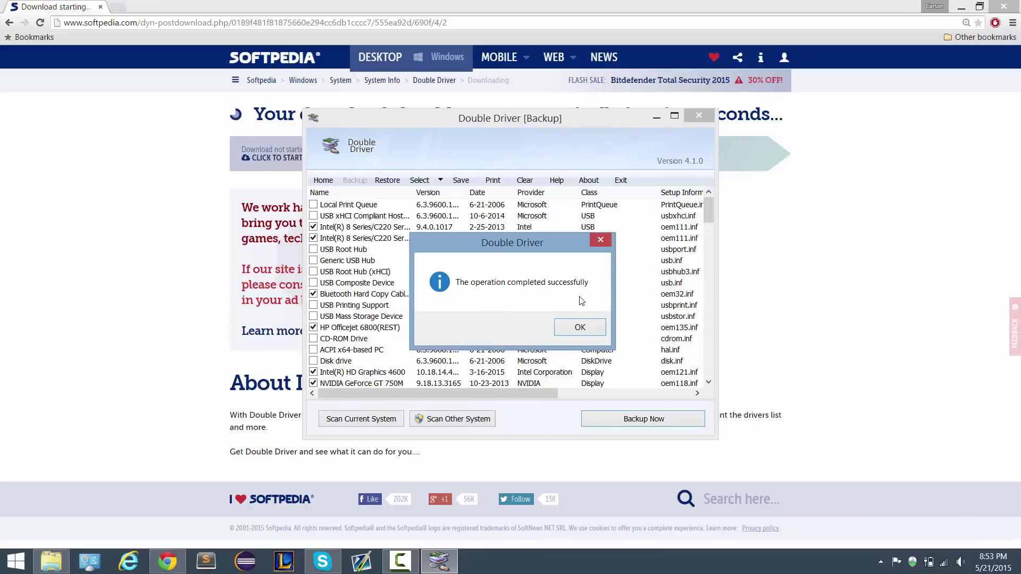
{"action": "left_click", "coordinate": [579, 326]}
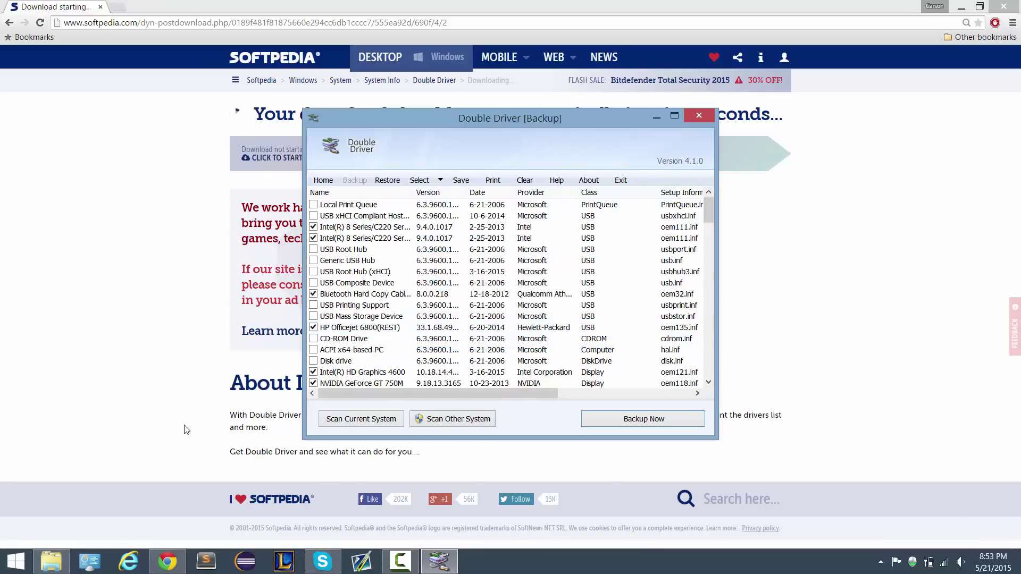
View the 13 driver folders in E:\Alienware, then close File Explorer
{"action": "left_click", "coordinate": [66, 558]}
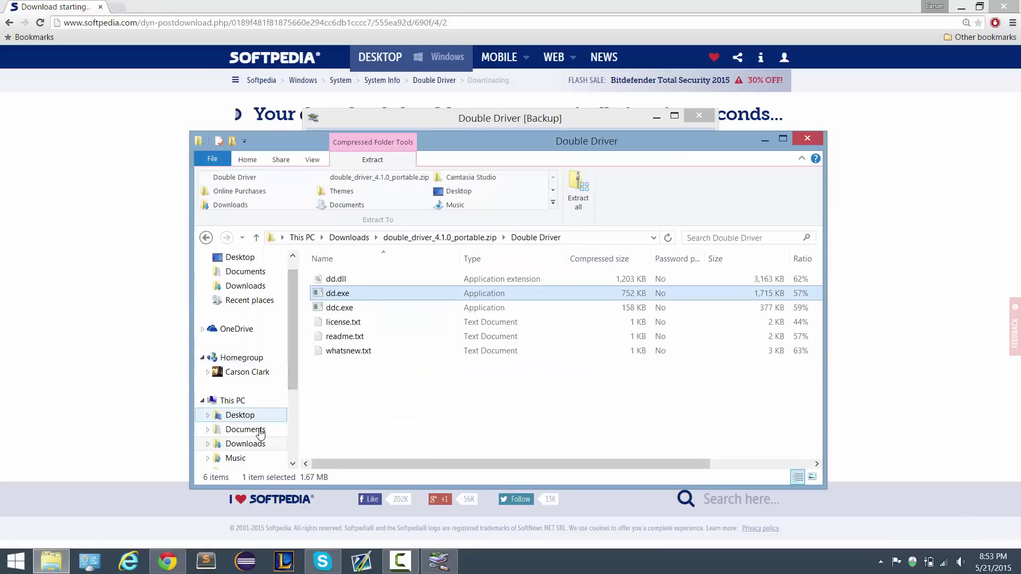
{"action": "scroll", "coordinate": [260, 433], "scroll_direction": "down", "scroll_amount": 2}
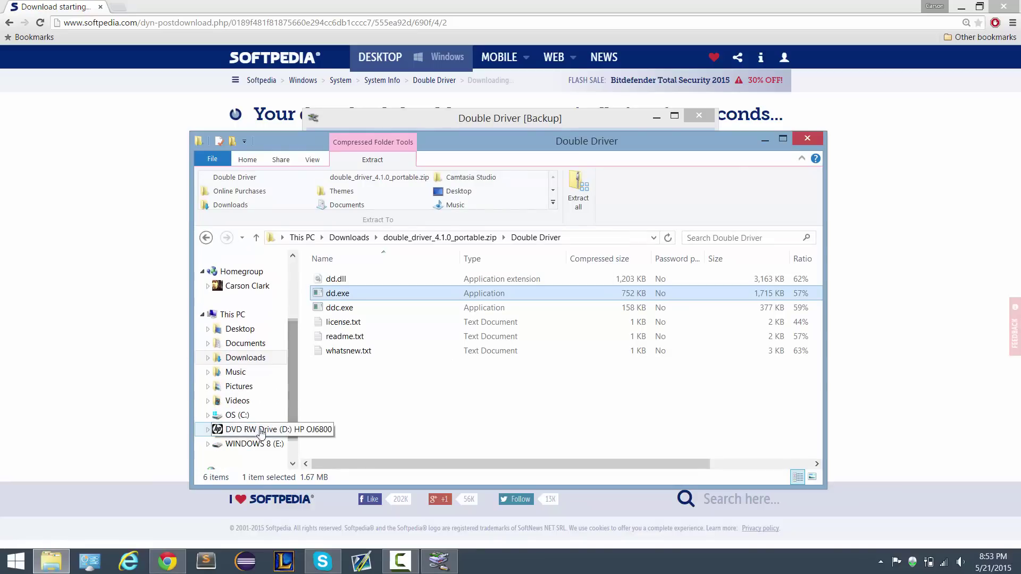
{"action": "left_click", "coordinate": [243, 444]}
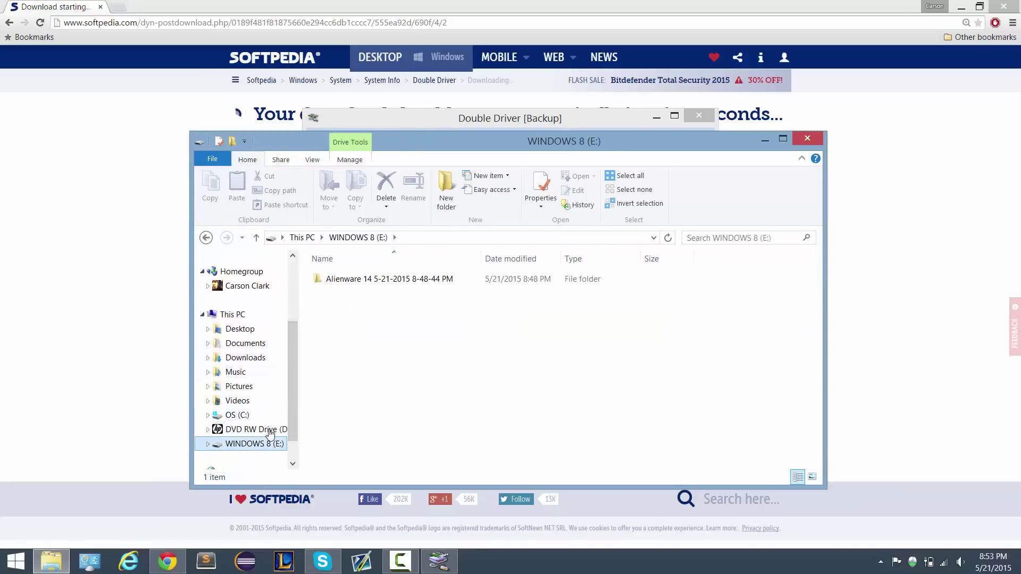
{"action": "double_click", "coordinate": [340, 279]}
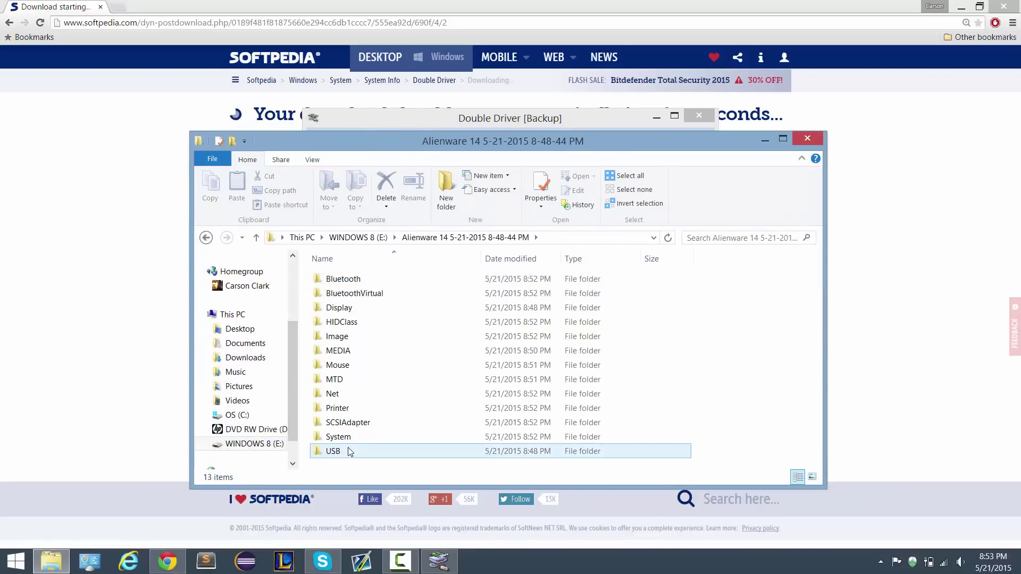
{"action": "left_click", "coordinate": [807, 138]}
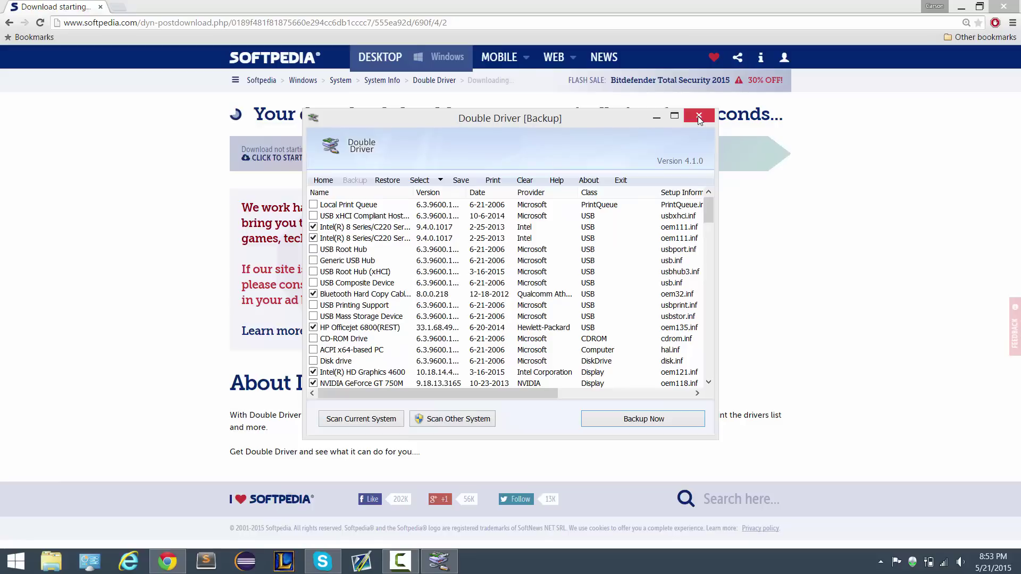
Choose Restore and accept relaunching Double Driver as administrator
{"action": "left_click_drag", "start_coordinate": [495, 119], "coordinate": [514, 117]}
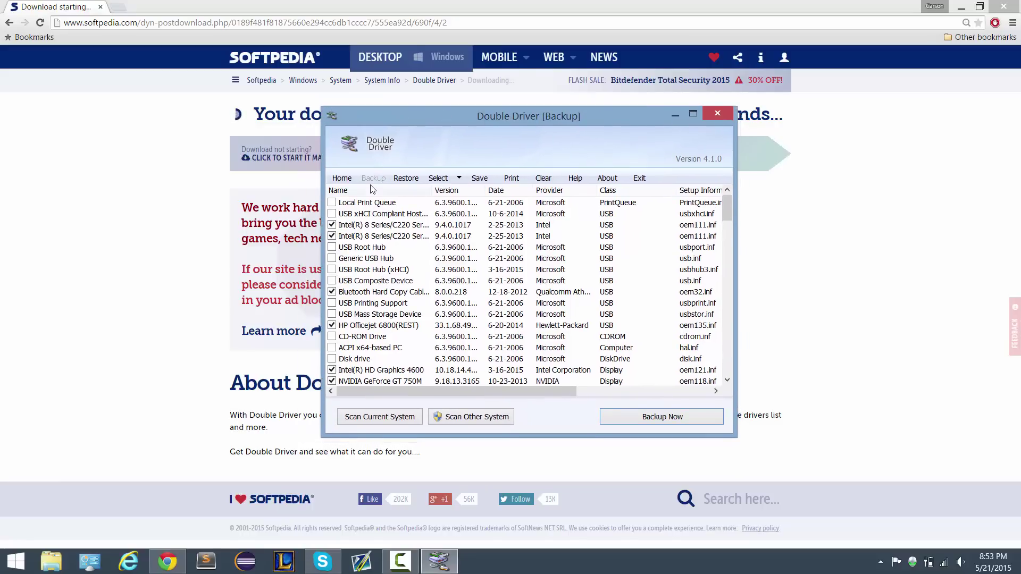
{"action": "left_click", "coordinate": [403, 179]}
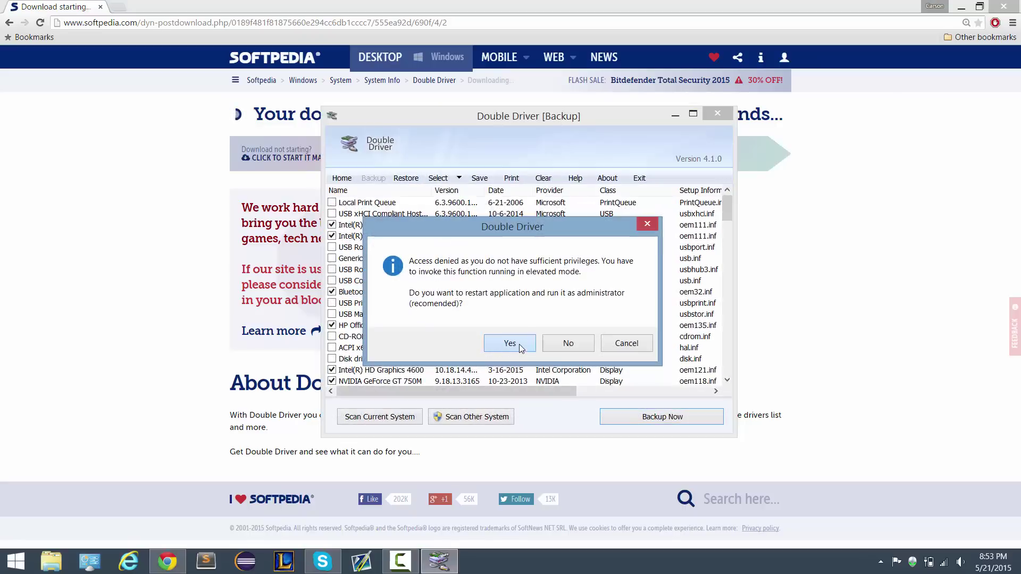
{"action": "left_click", "coordinate": [519, 343]}
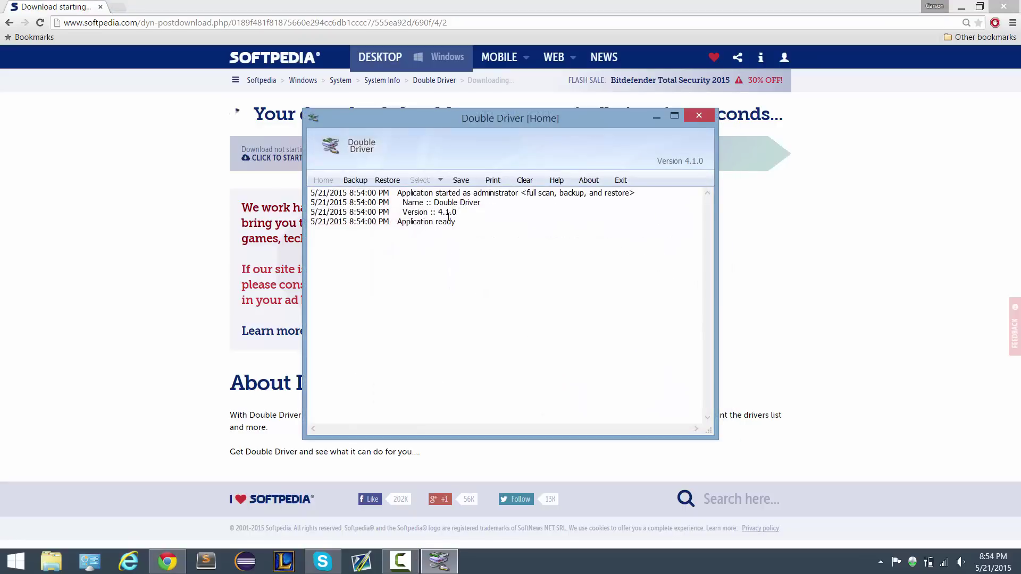
{"action": "left_click_drag", "start_coordinate": [441, 117], "coordinate": [421, 100]}
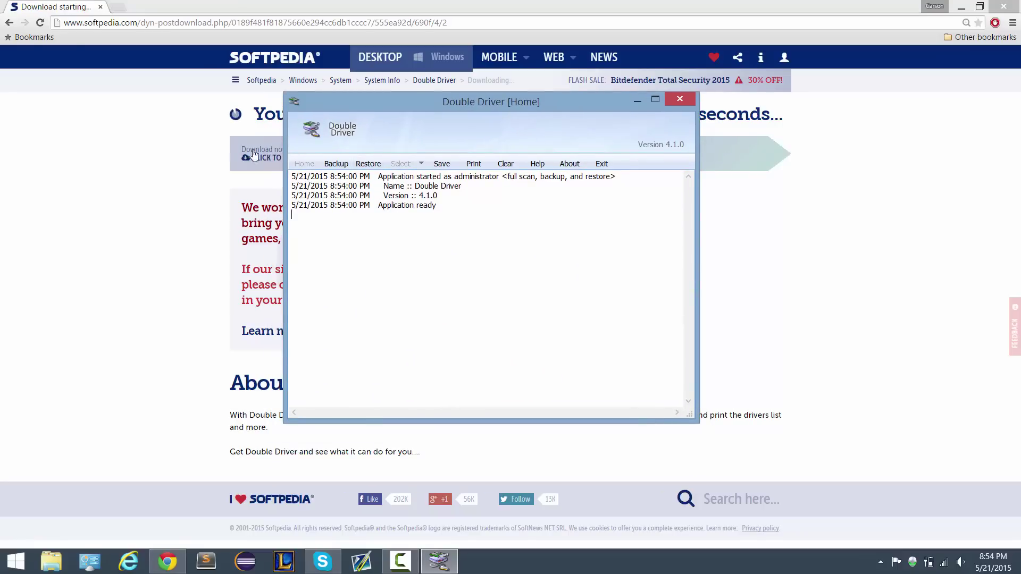
Locate the backup on WINDOWS 8 (E:) via Other location and load its drivers for restore
{"action": "left_click", "coordinate": [366, 165]}
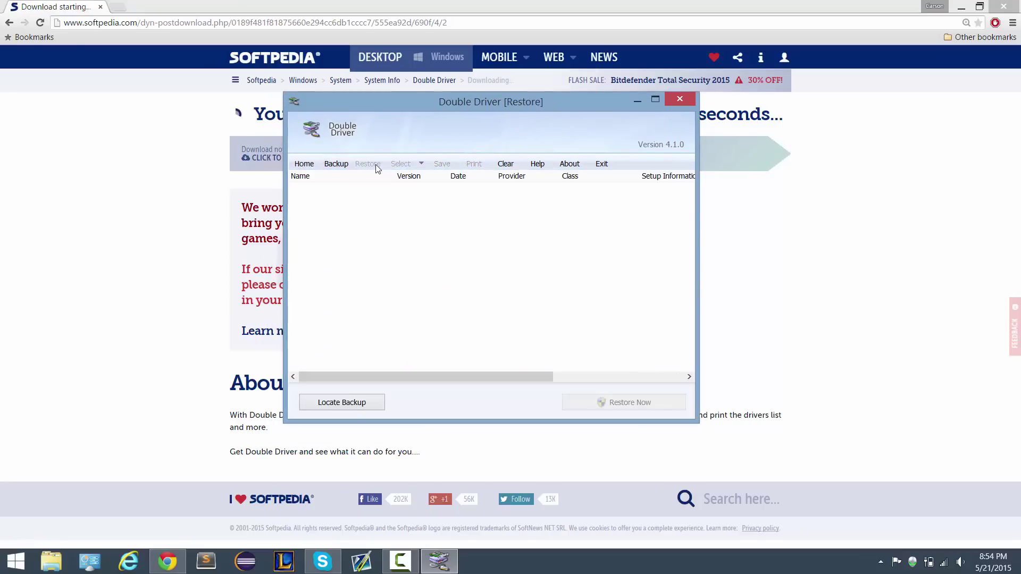
{"action": "left_click", "coordinate": [342, 403]}
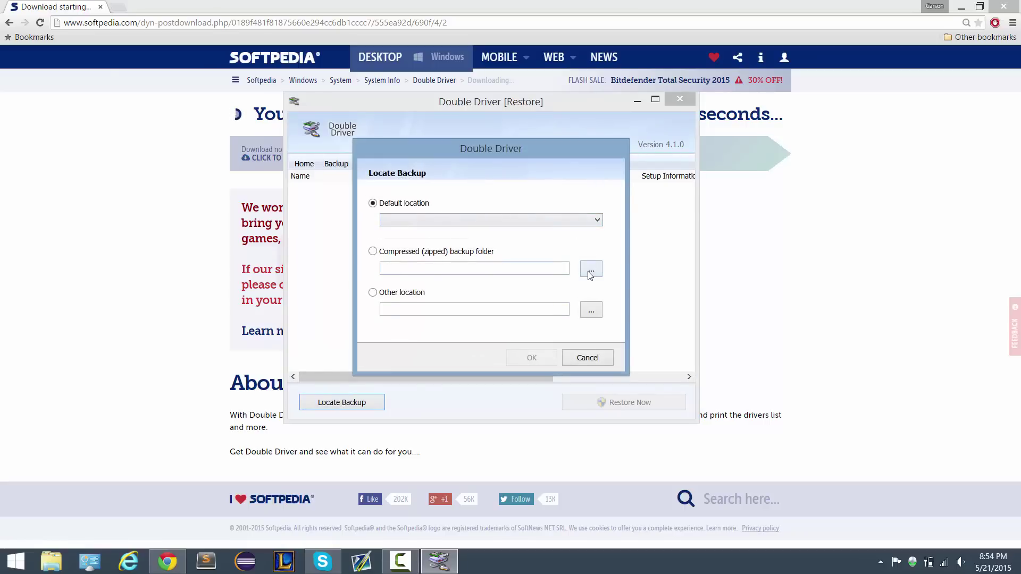
{"action": "left_click", "coordinate": [588, 311]}
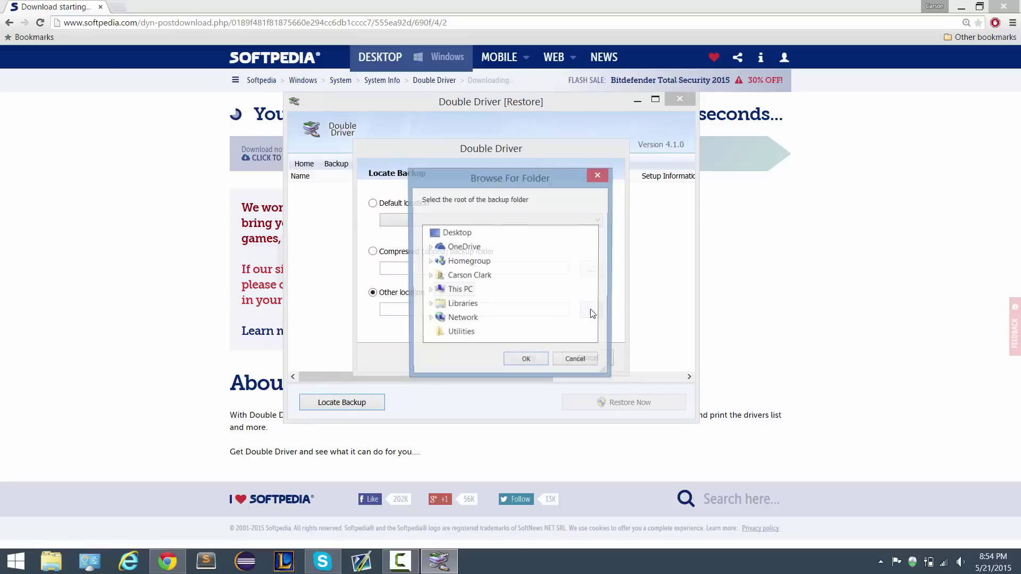
{"action": "left_click", "coordinate": [431, 291]}
{"action": "left_click_drag", "start_coordinate": [589, 283], "coordinate": [591, 295]}
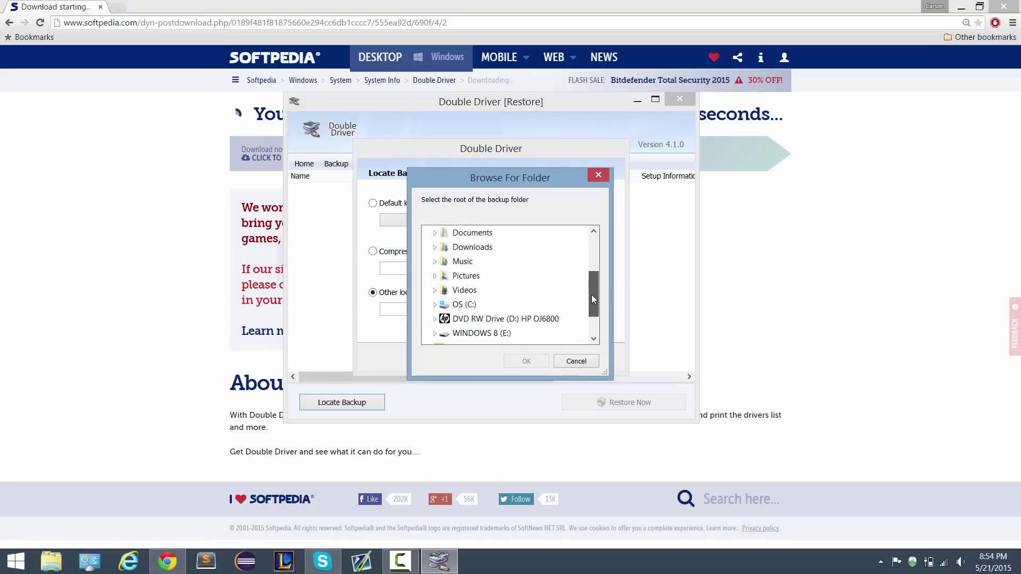
{"action": "left_click", "coordinate": [481, 333]}
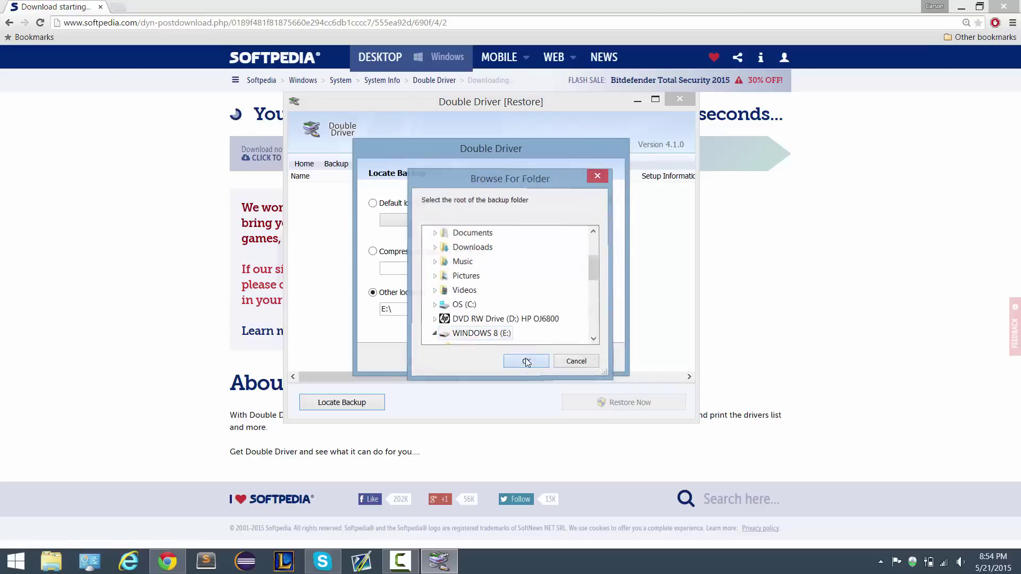
{"action": "left_click", "coordinate": [525, 361]}
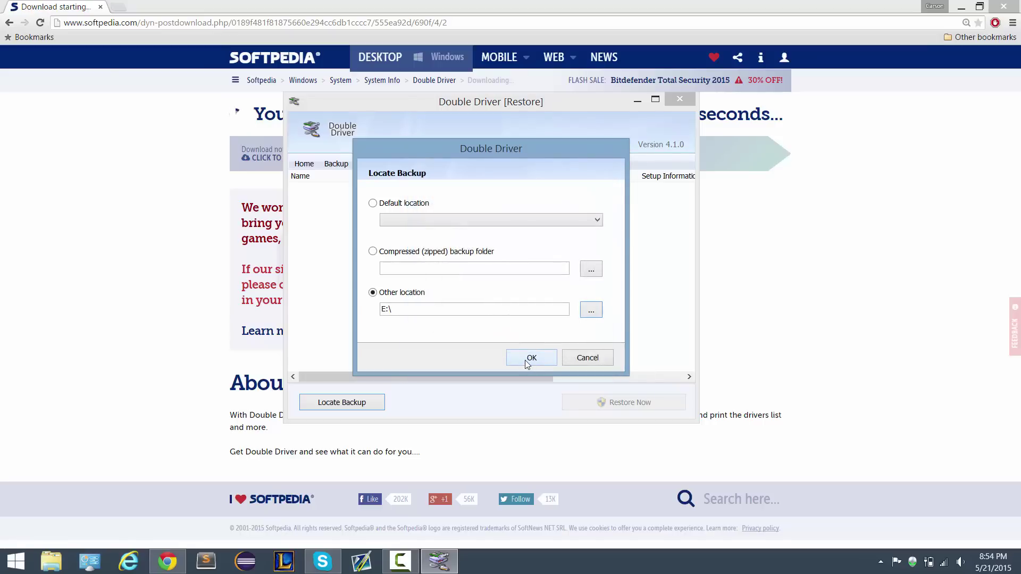
{"action": "left_click", "coordinate": [526, 358]}
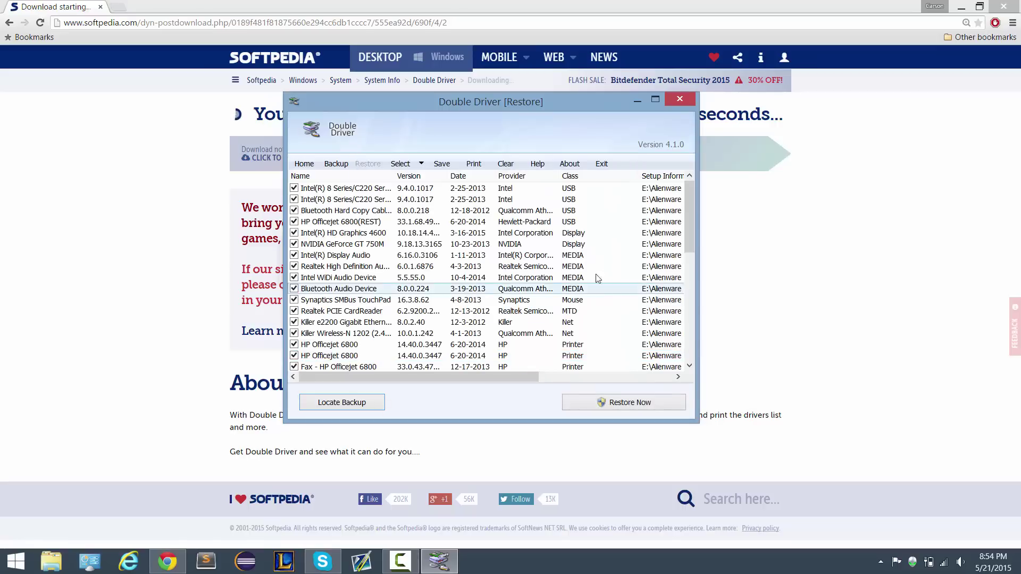
{"action": "left_click_drag", "start_coordinate": [690, 221], "coordinate": [687, 334]}
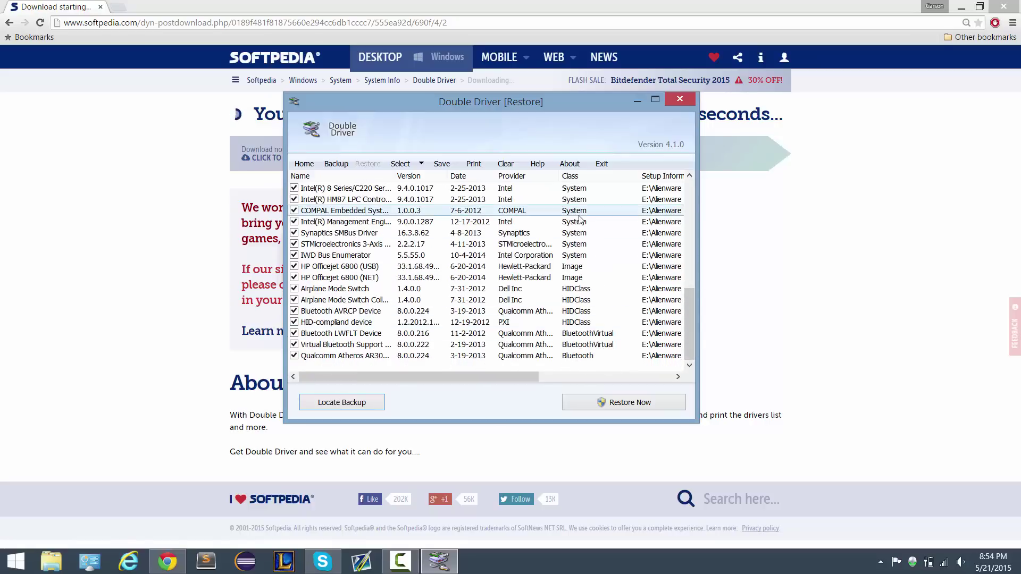